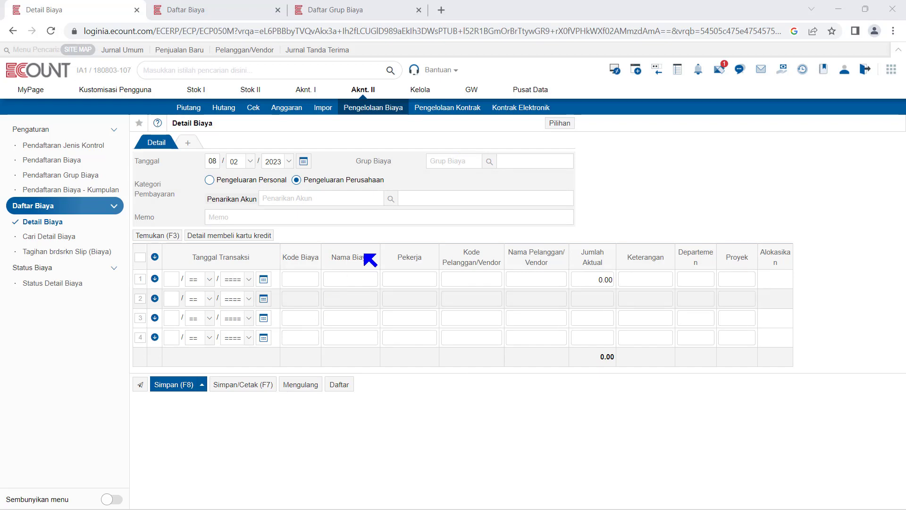
# Review the registered expenses and expense groups, opening the Company Dinner expense and the Biaya perjalanan group for inspection
pyautogui.click(238, 13)
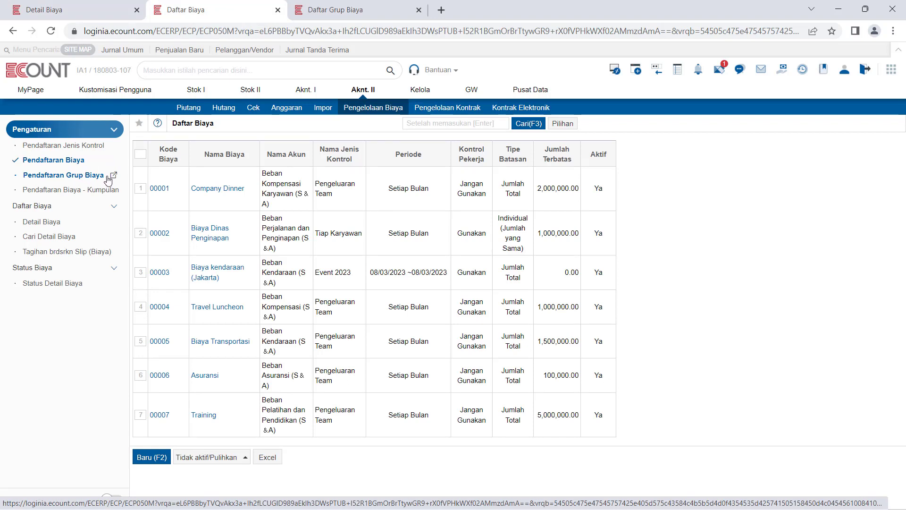
pyautogui.click(79, 177)
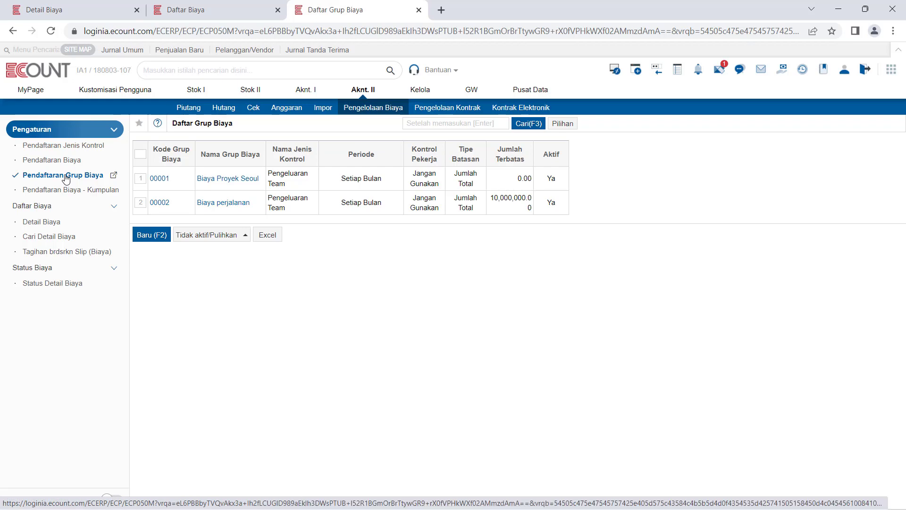
pyautogui.click(200, 10)
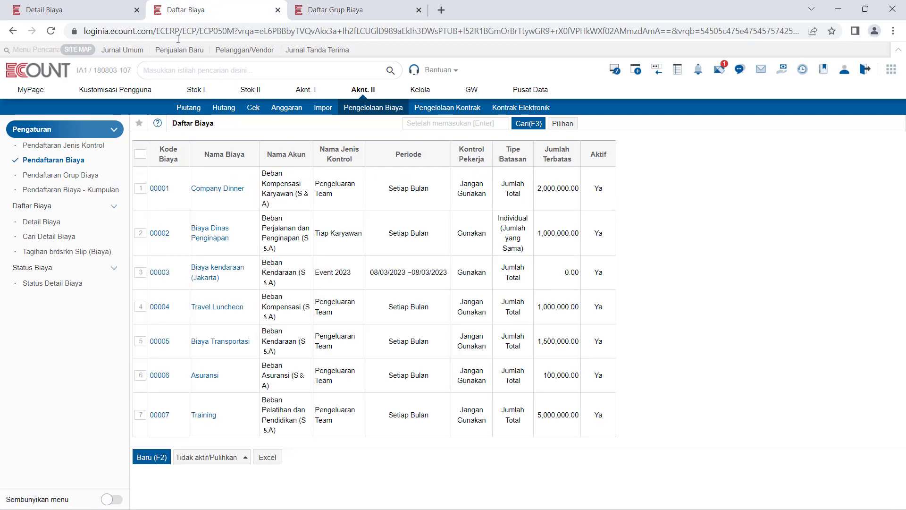
pyautogui.click(228, 189)
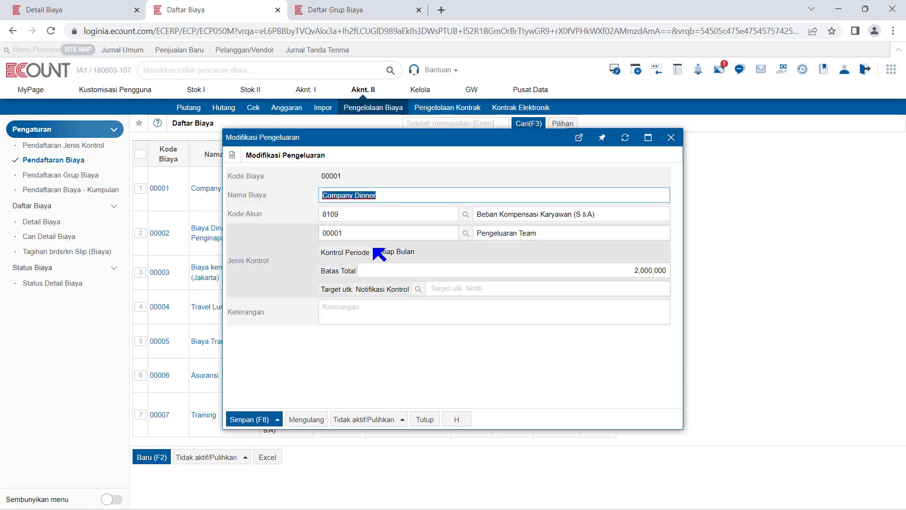
pyautogui.click(397, 10)
pyautogui.click(217, 204)
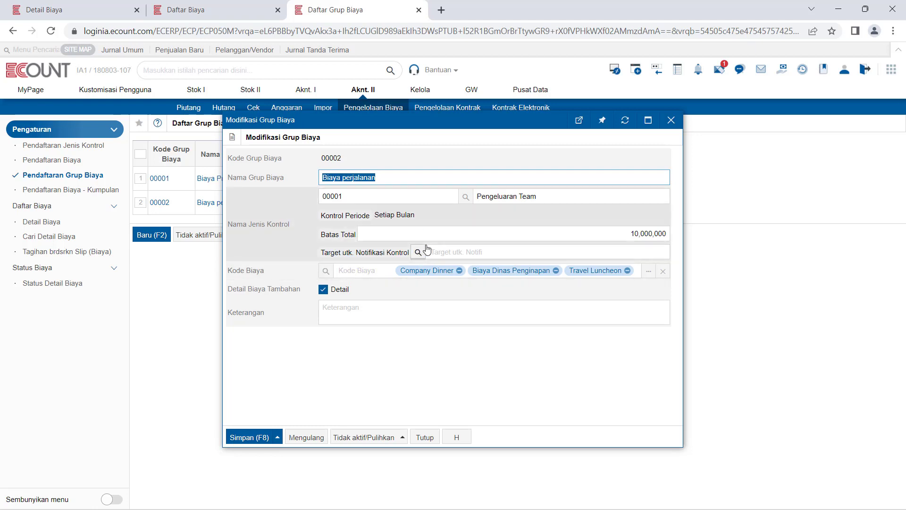
# View the control information of the Biaya perjalanan group from the Detail Biaya entry form, and clear the expense group field
pyautogui.click(104, 10)
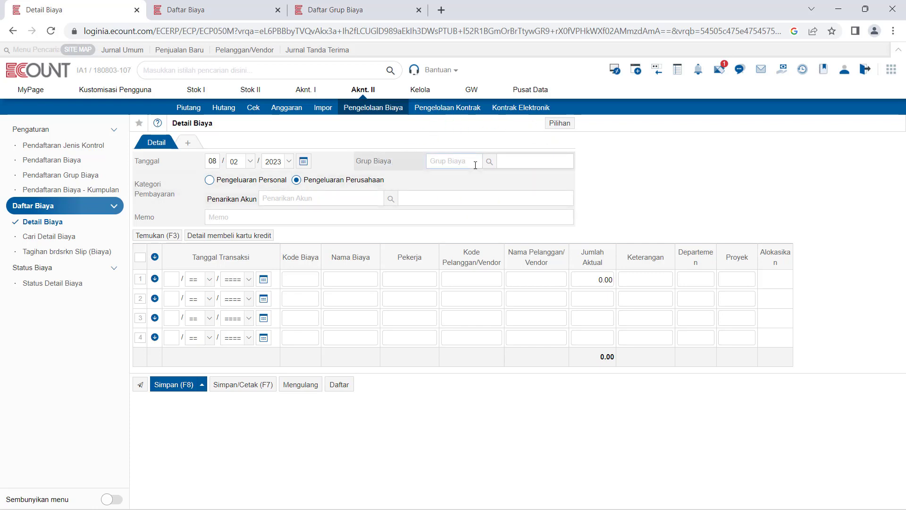
pyautogui.click(490, 161)
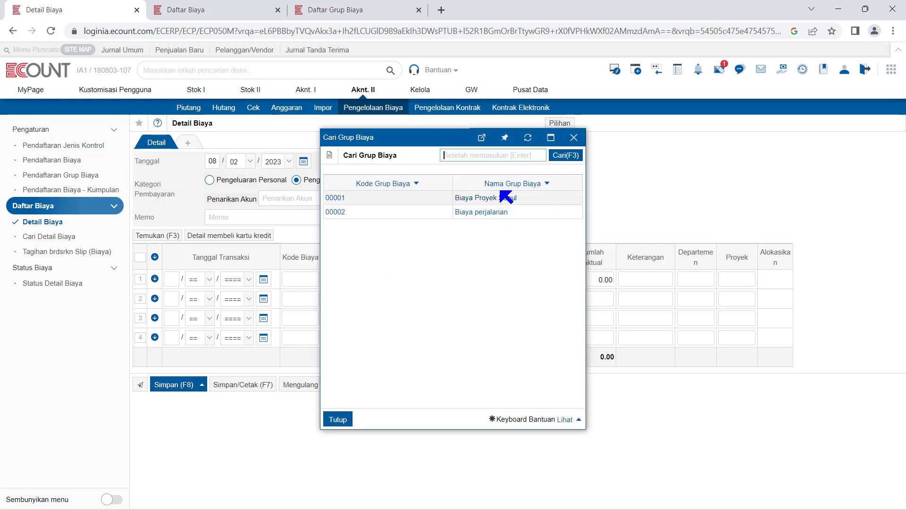
pyautogui.click(495, 211)
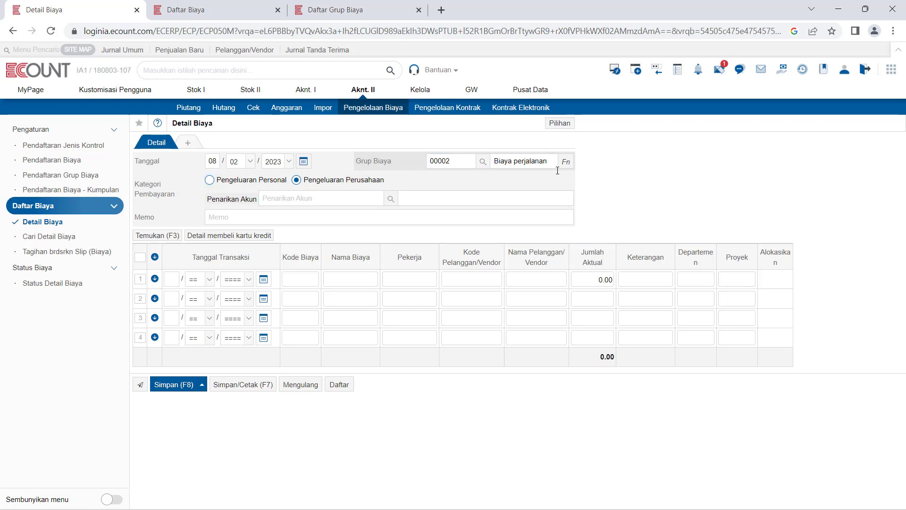
pyautogui.click(566, 165)
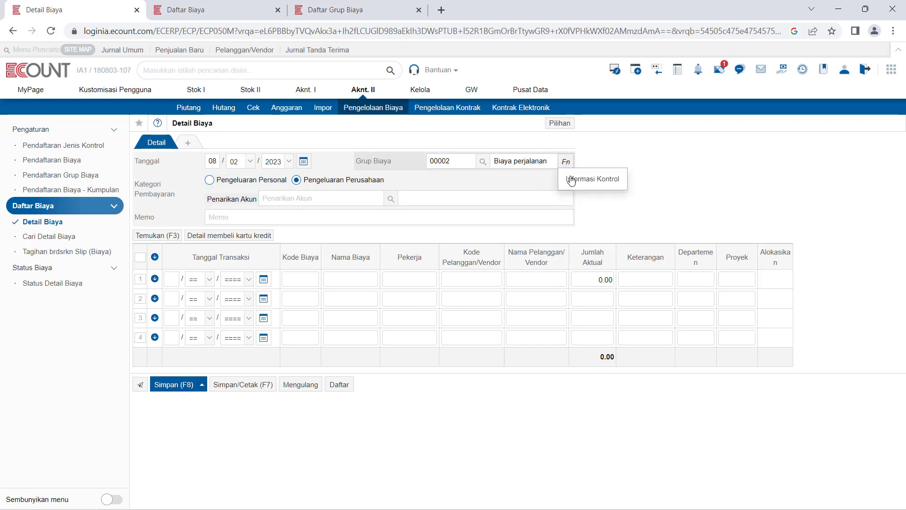
pyautogui.click(591, 180)
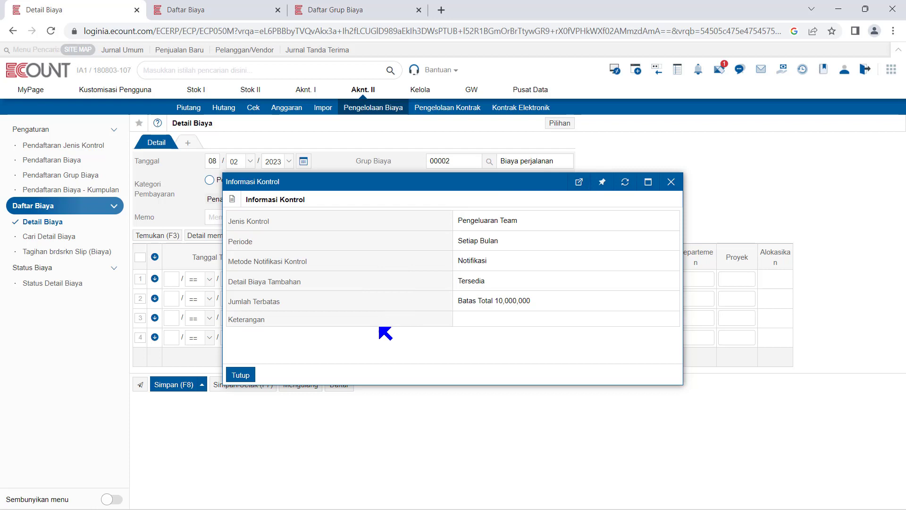
pyautogui.click(671, 181)
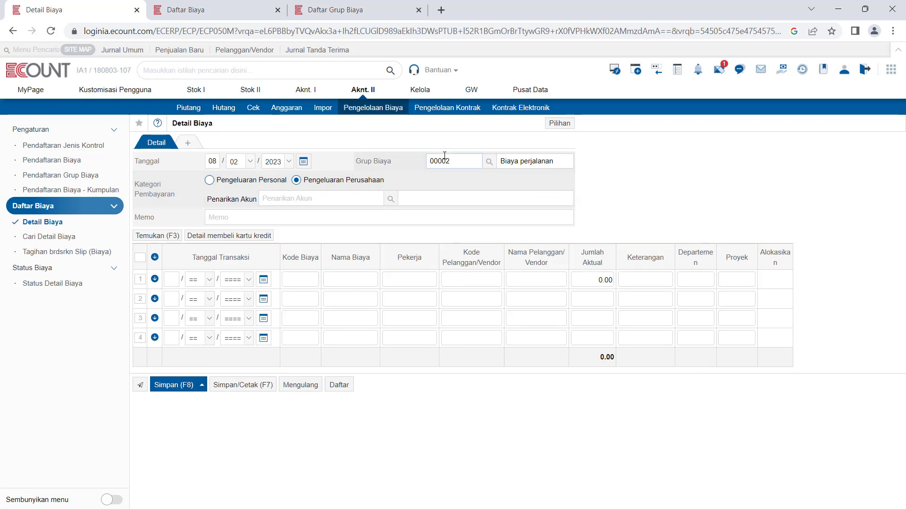
pyautogui.doubleClick(471, 160)
pyautogui.press('BackSpace')
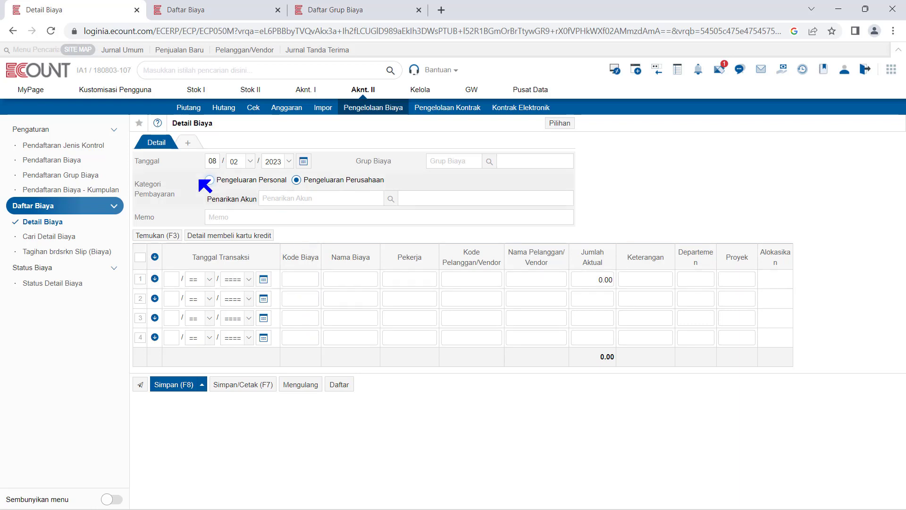
# Set the payment category to Pengeluaran Perusahaan with BCD_1010 as the withdrawal account
pyautogui.moveTo(135, 182); pyautogui.dragTo(177, 197)
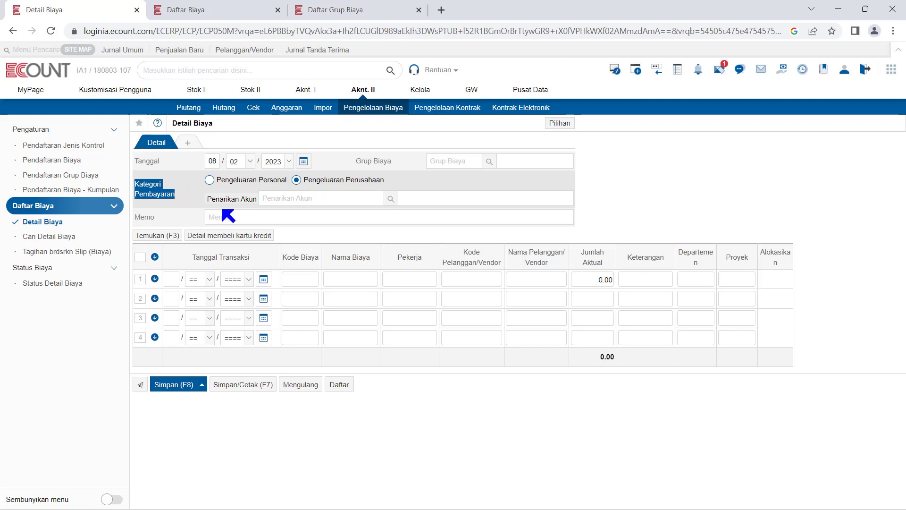
pyautogui.click(239, 184)
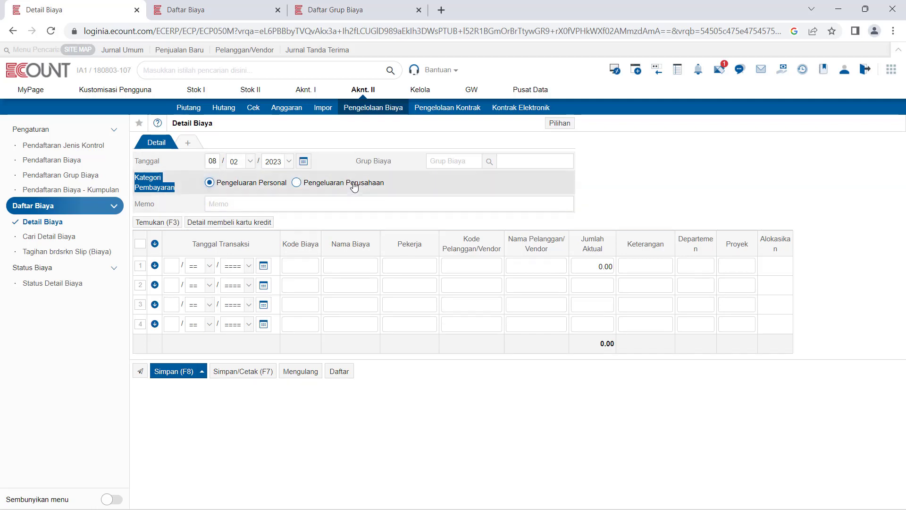
pyautogui.click(354, 186)
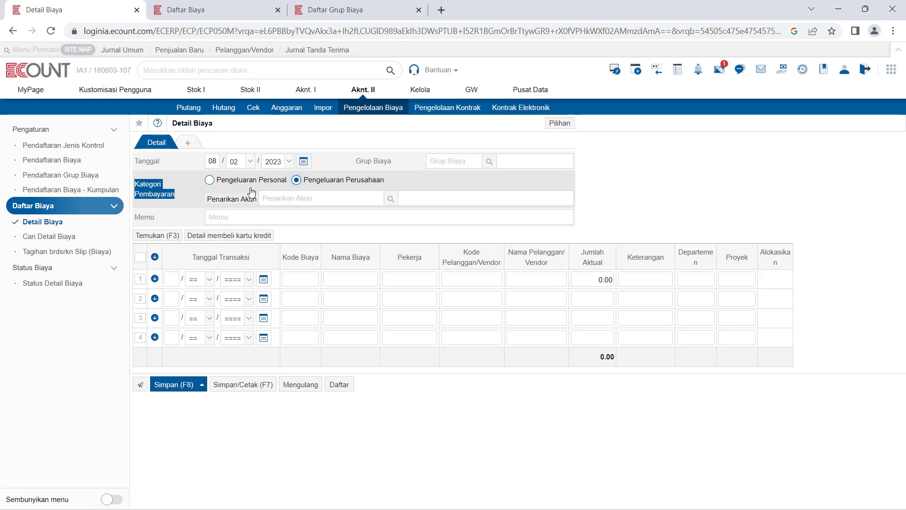
pyautogui.click(391, 198)
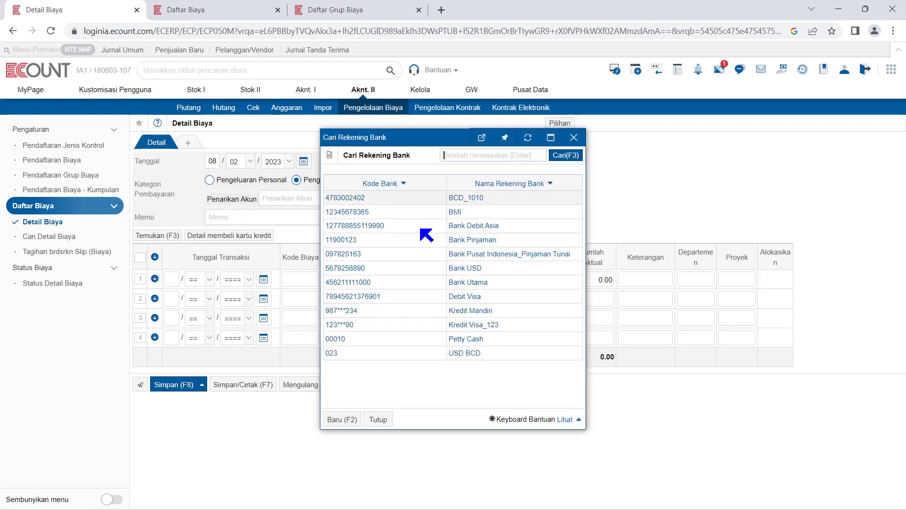
pyautogui.click(470, 198)
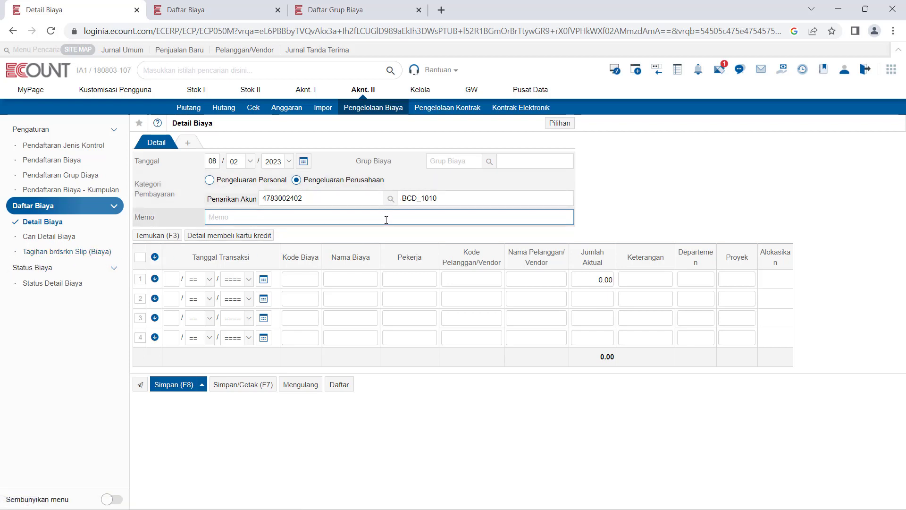
# Set the payment category to Pengeluaran Personal and choose Biaya Dinas Penginapan as the expense on the first line
pyautogui.click(257, 180)
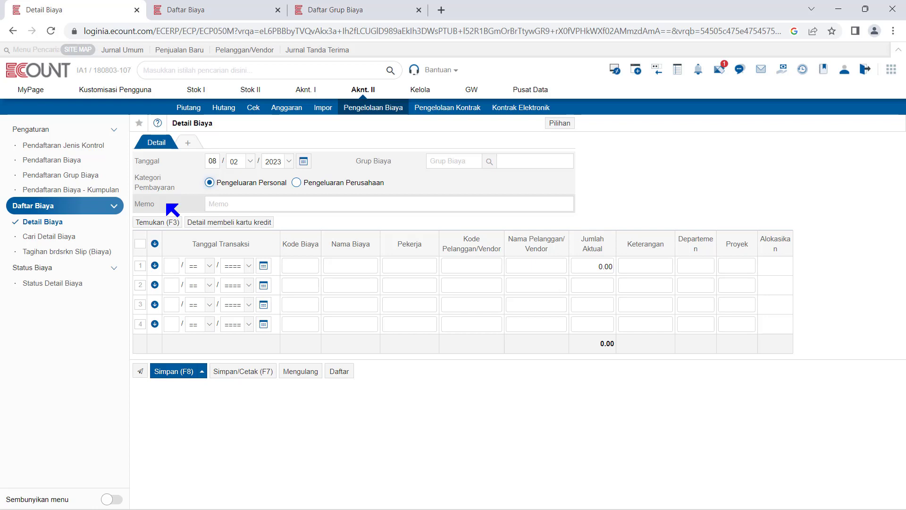
pyautogui.click(240, 225)
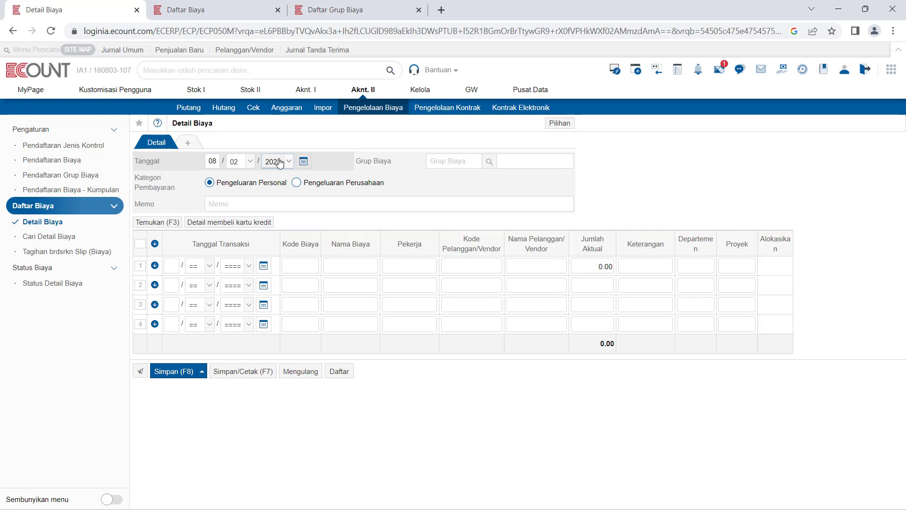
pyautogui.click(297, 266)
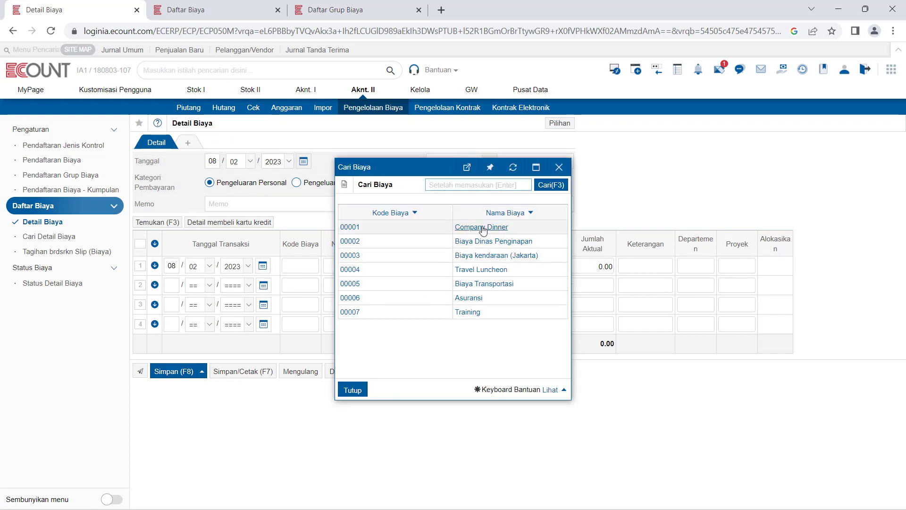
pyautogui.click(484, 242)
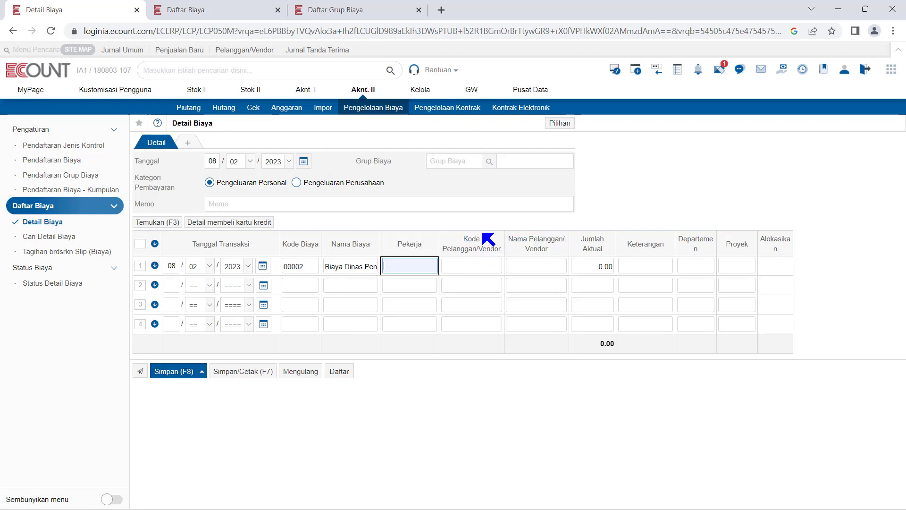
pyautogui.click(410, 267)
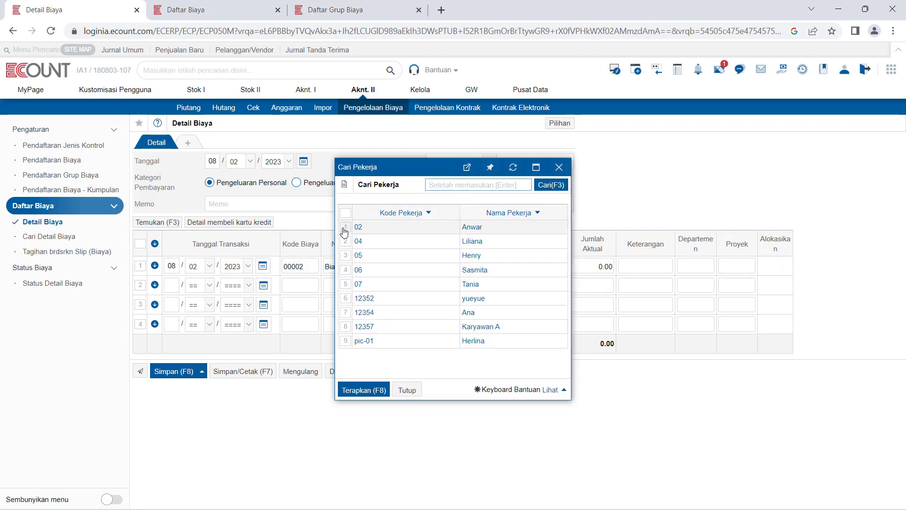
pyautogui.click(347, 245)
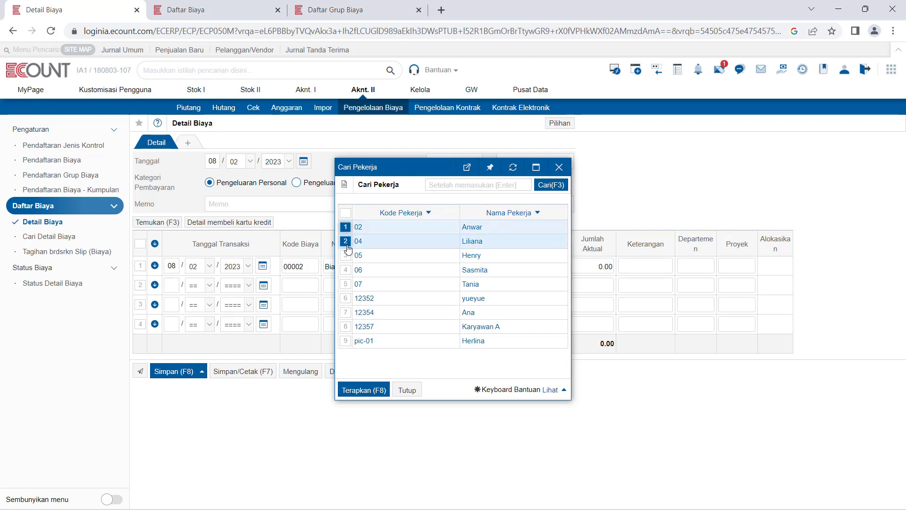
pyautogui.click(558, 167)
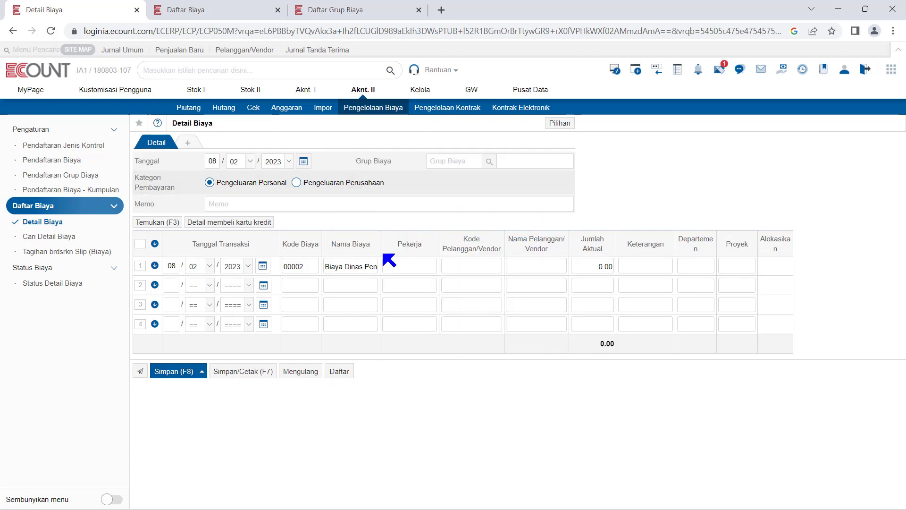
# Assign the first two listed employees as the workers for the Biaya Dinas Penginapan line
pyautogui.click(417, 267)
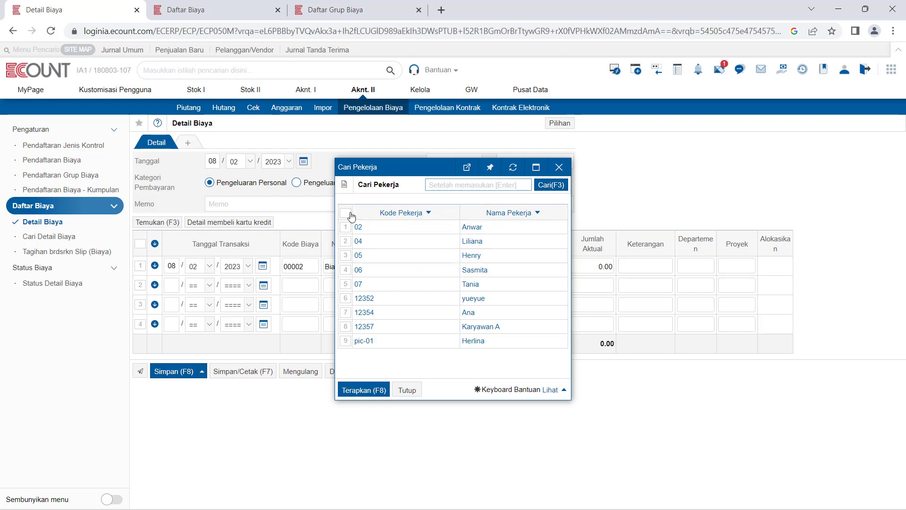
pyautogui.click(345, 228)
pyautogui.click(346, 241)
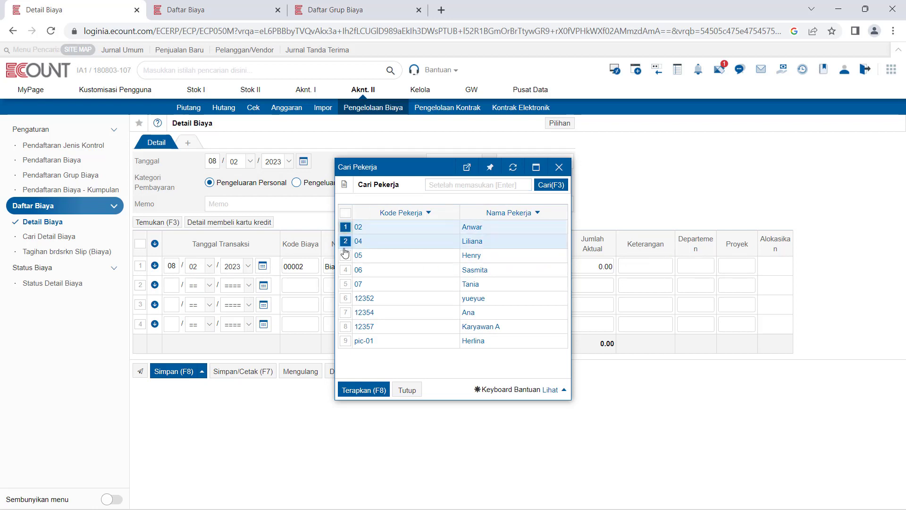
pyautogui.click(367, 390)
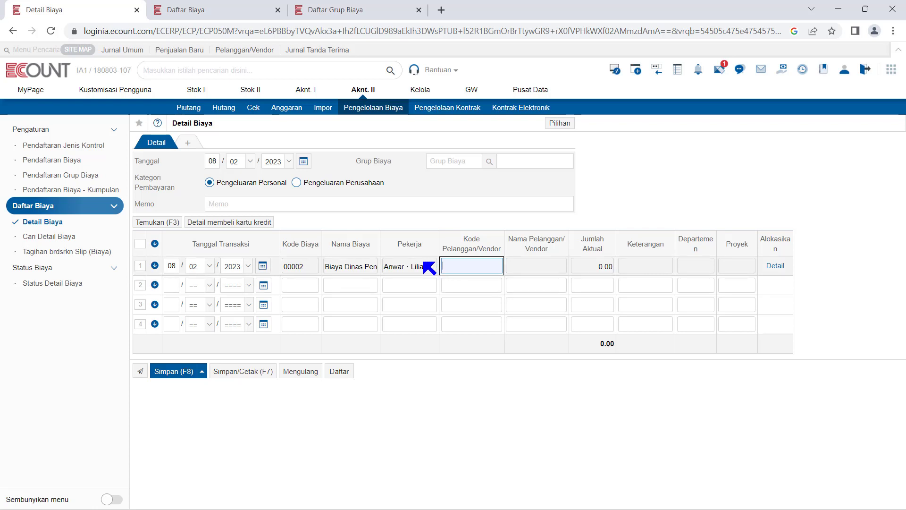
# Enter Hotel H as the vendor name and 750,000 as the actual amount on the first expense line
pyautogui.click(539, 265)
pyautogui.write('Hotel H')
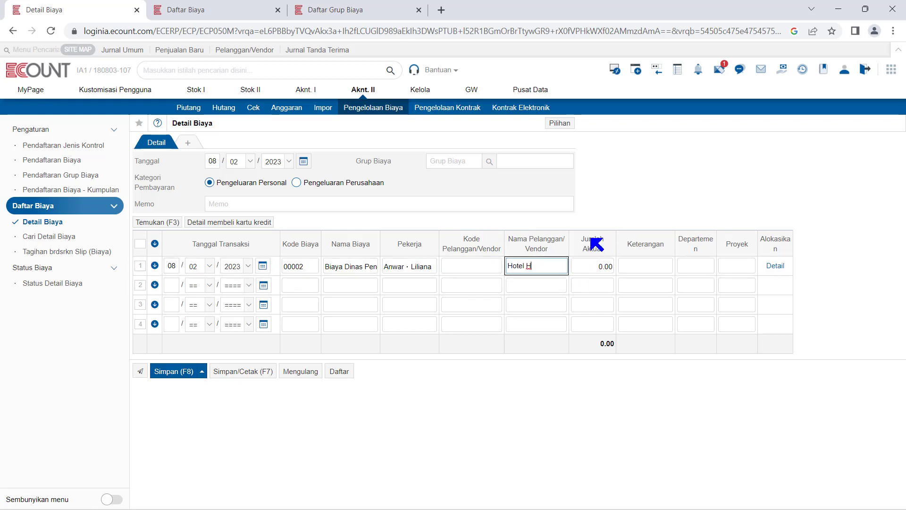
pyautogui.click(591, 268)
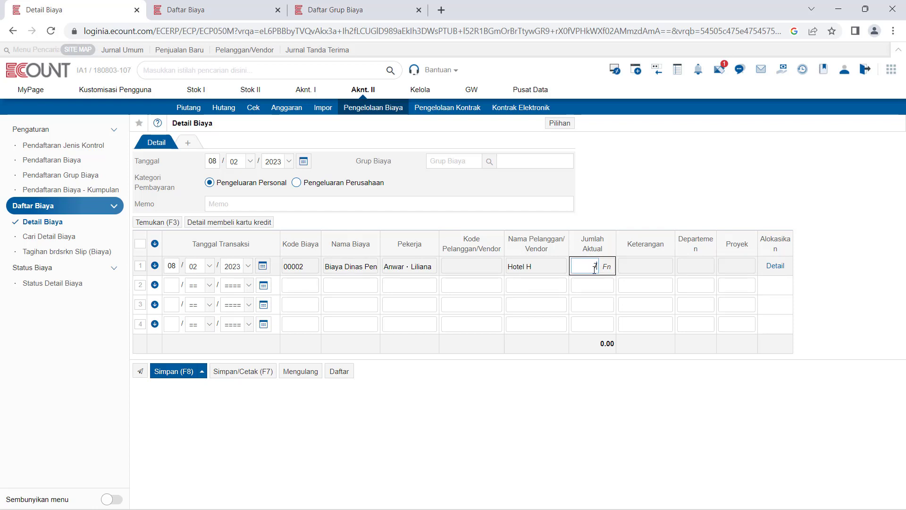
pyautogui.write('750,000')
pyautogui.press('Return')
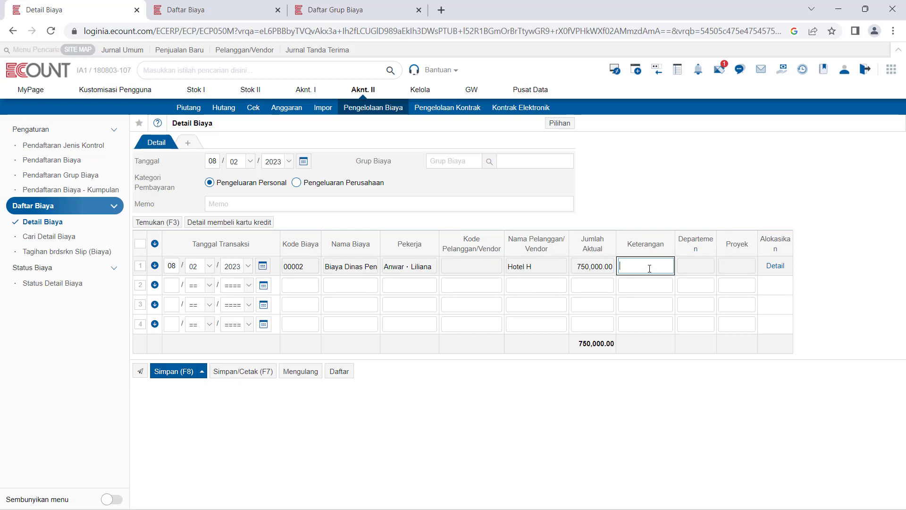
pyautogui.click(553, 124)
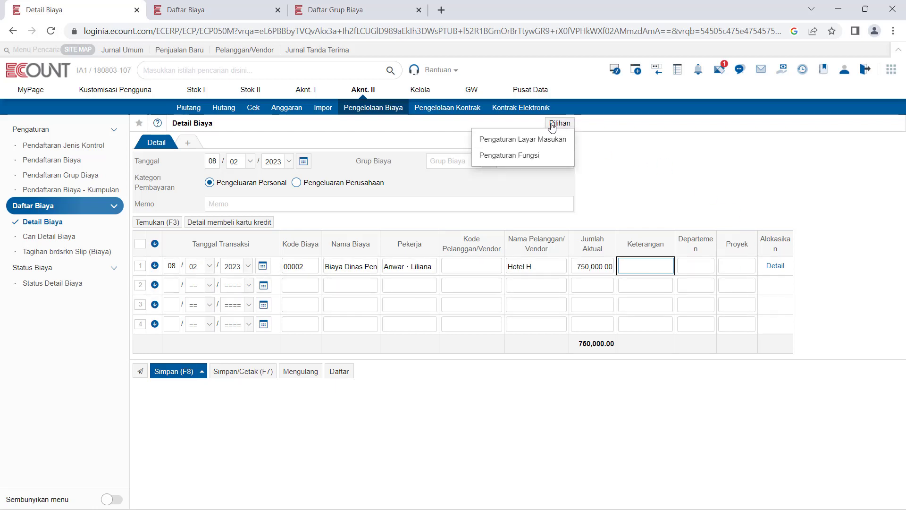
pyautogui.click(674, 173)
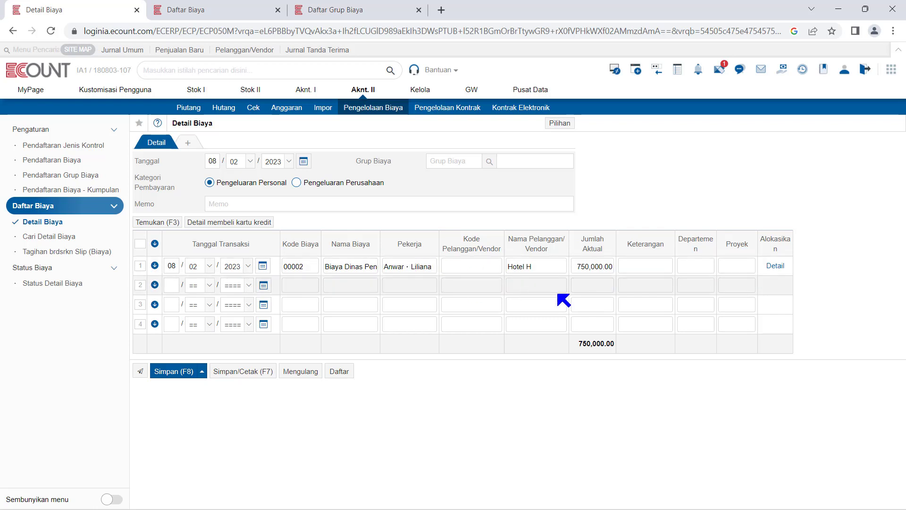
# View how the first expense line's amount is allocated among its assigned employees, and close the allocation details without applying changes
pyautogui.click(774, 267)
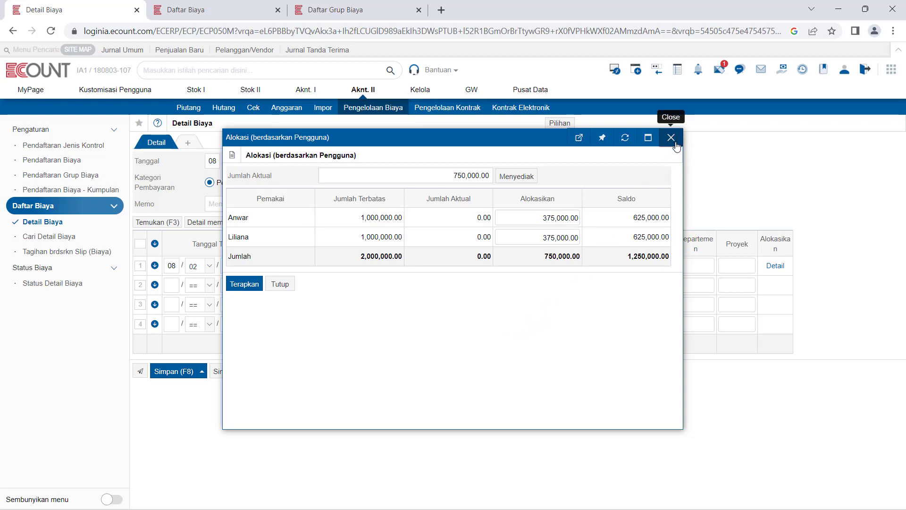
pyautogui.moveTo(303, 141); pyautogui.dragTo(421, 148)
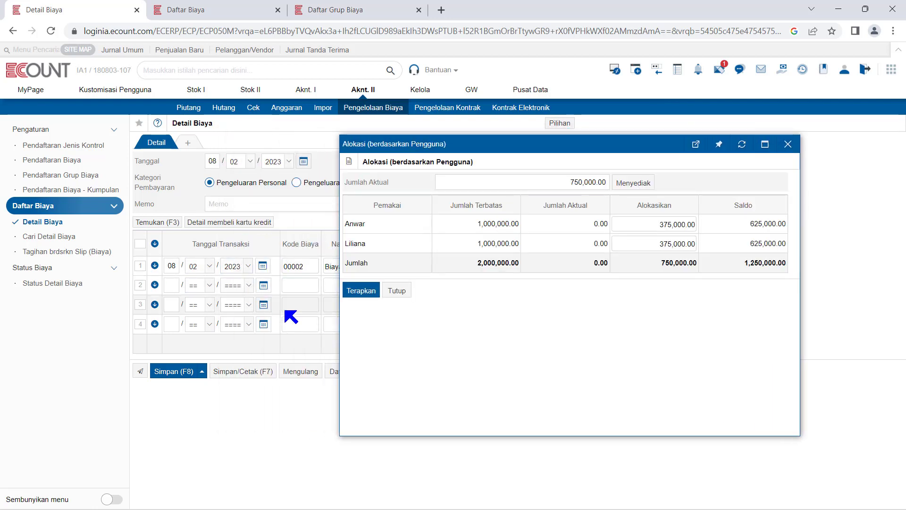
pyautogui.click(786, 144)
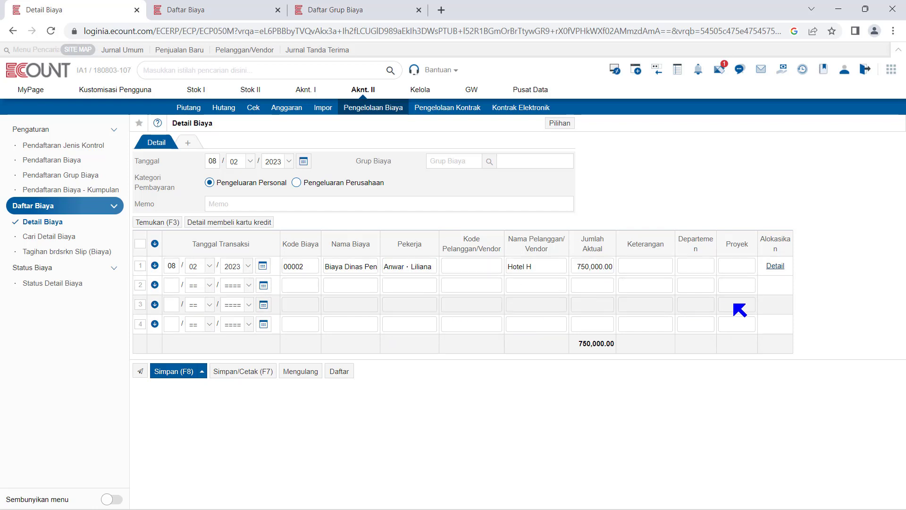
# Check the first line's allocation among its assigned employees again, and save the Biaya Dinas Penginapan expense entry
pyautogui.click(778, 267)
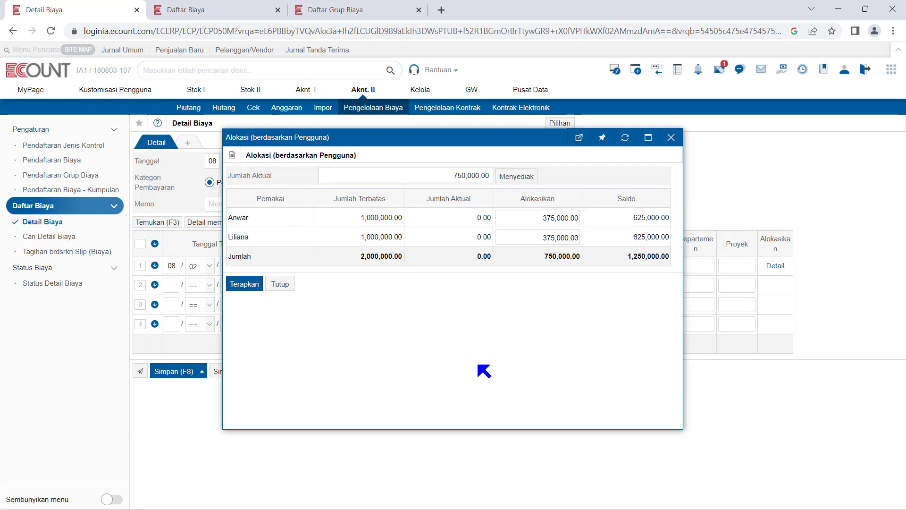
pyautogui.click(279, 284)
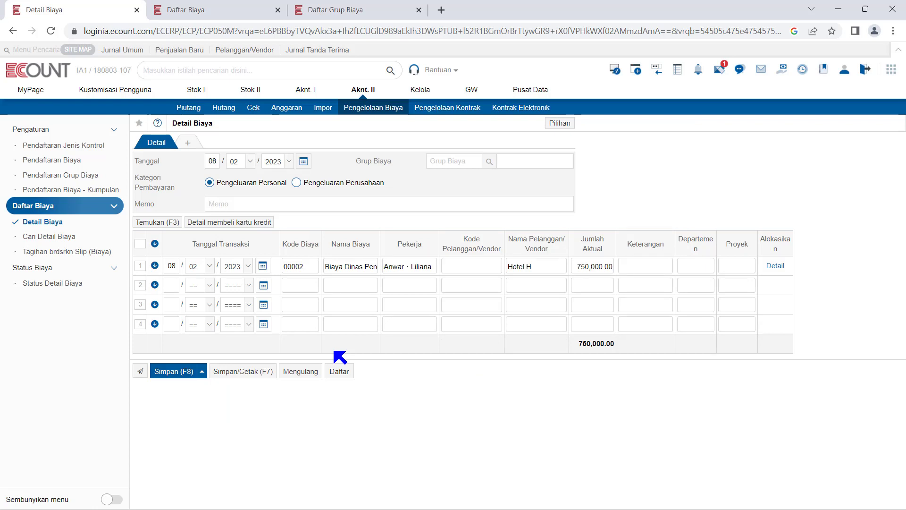
pyautogui.click(175, 371)
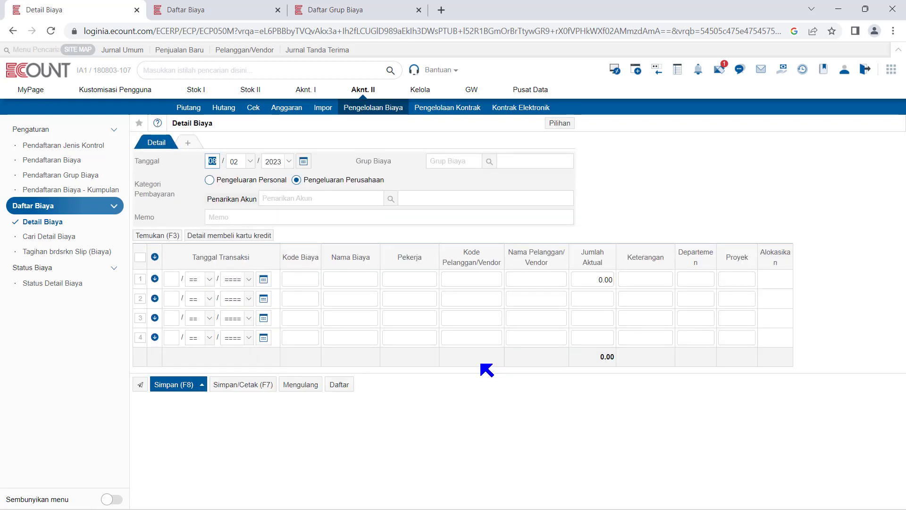
# In Cari Detail Biaya, view the lodging expense's printable cost slip and its editable entry, closing both without changes
pyautogui.click(68, 240)
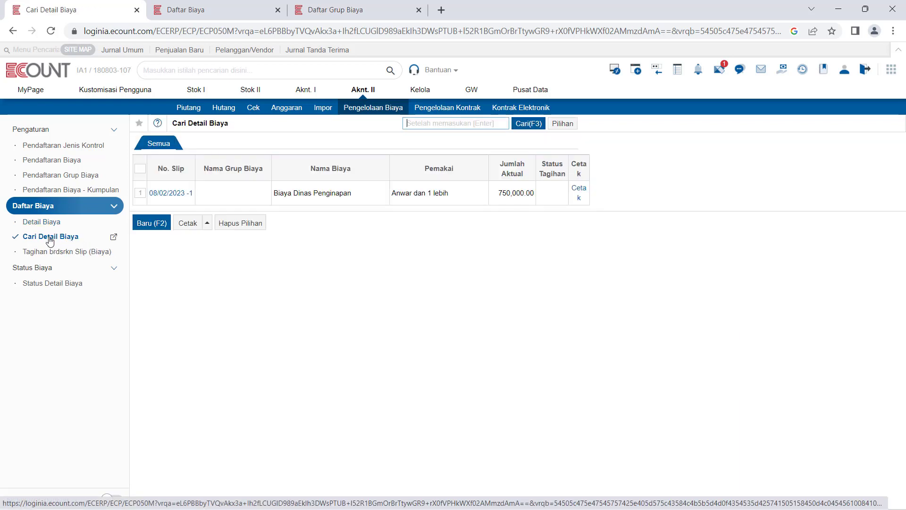
pyautogui.click(579, 192)
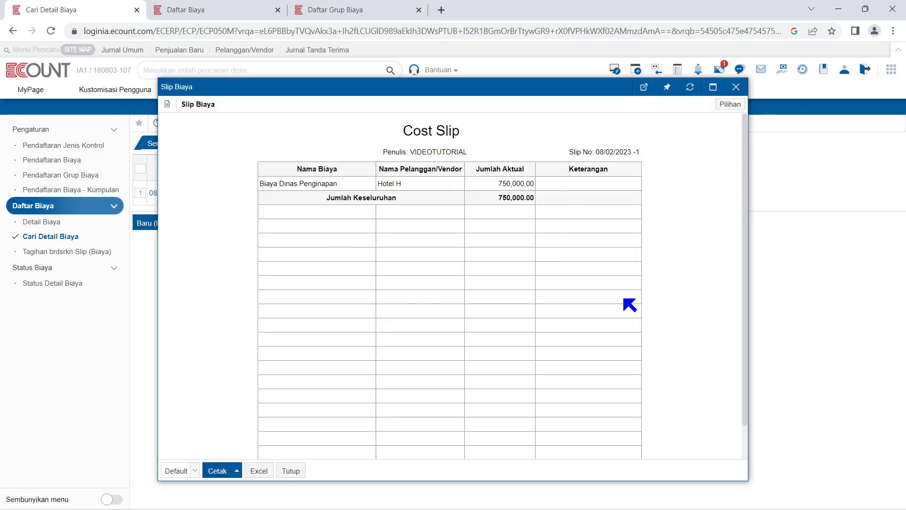
pyautogui.click(735, 87)
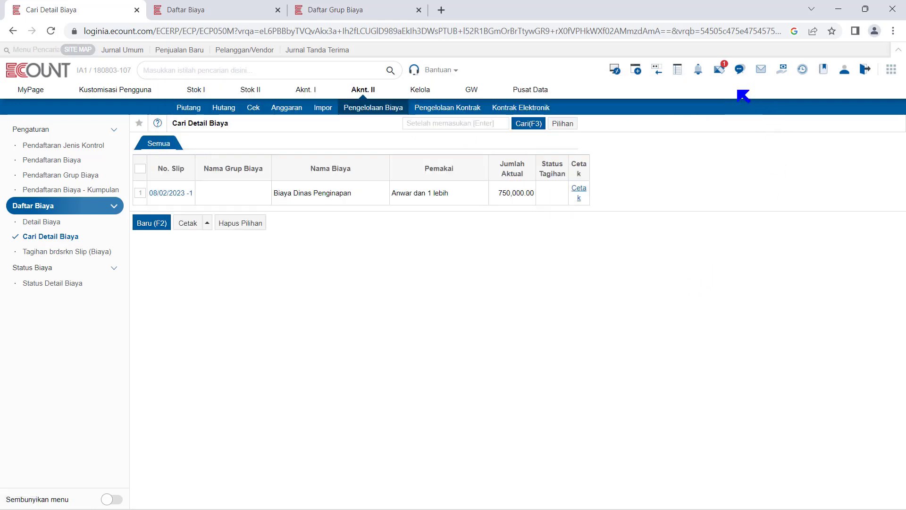
pyautogui.click(165, 193)
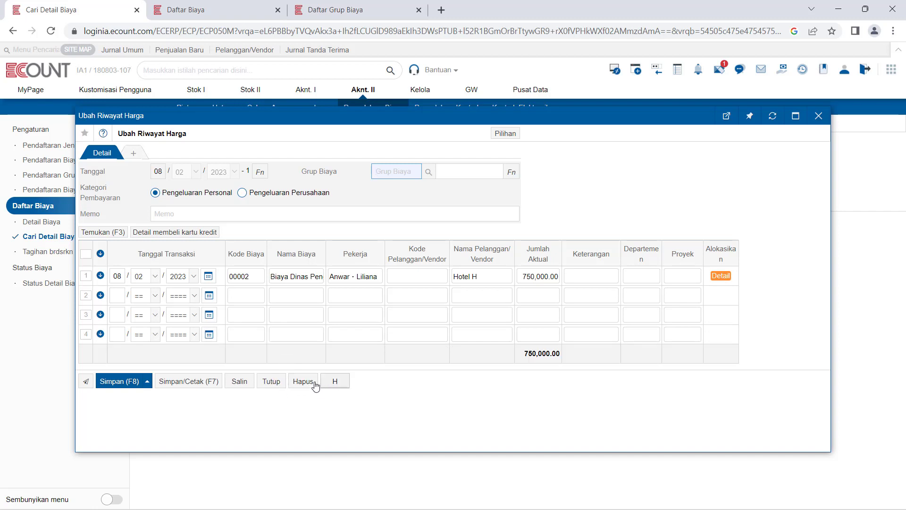
pyautogui.click(276, 381)
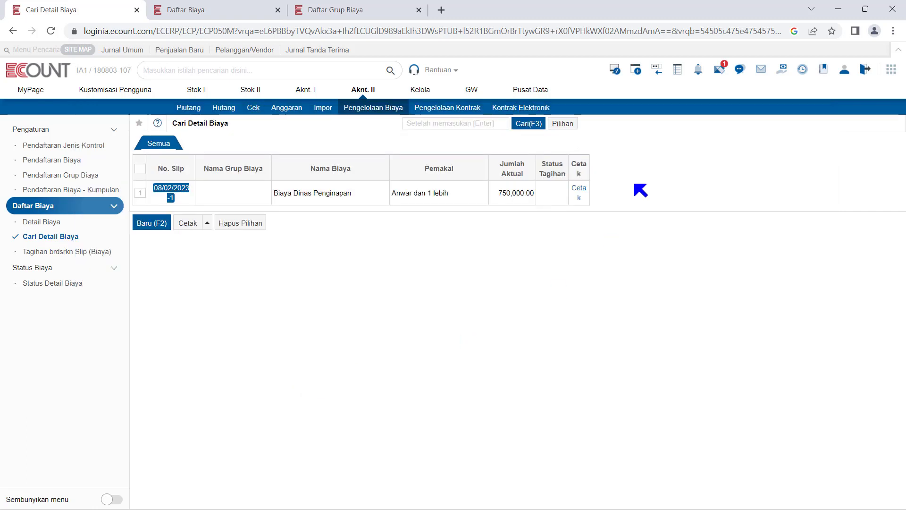
# Open the search conditions for Cari Detail Biaya and show the complete set of conditions
pyautogui.click(526, 125)
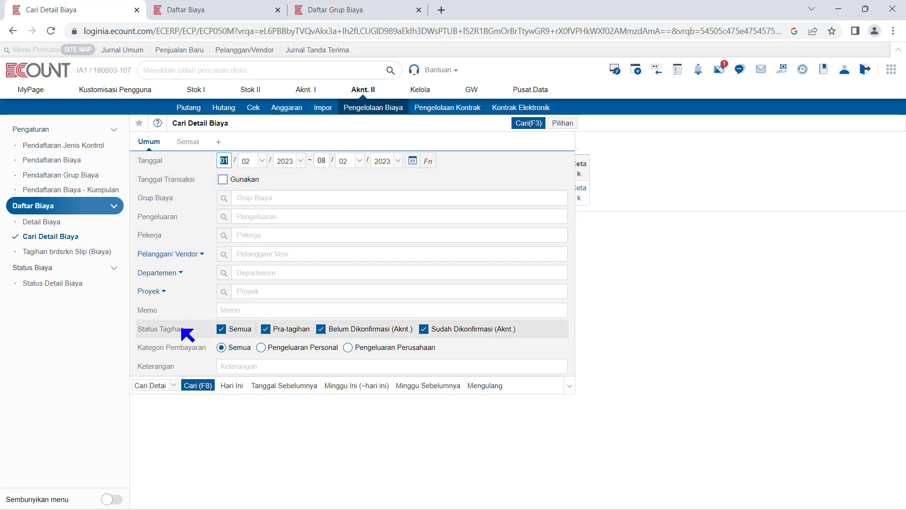
pyautogui.click(188, 142)
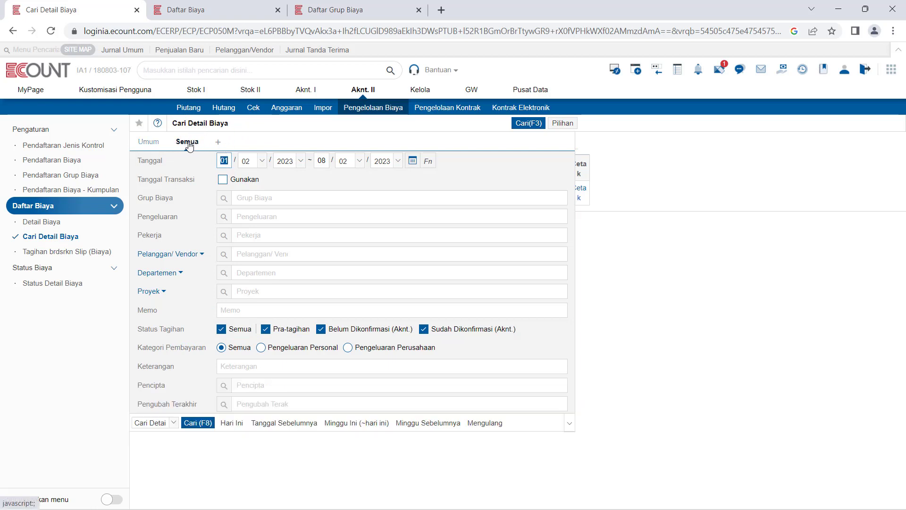